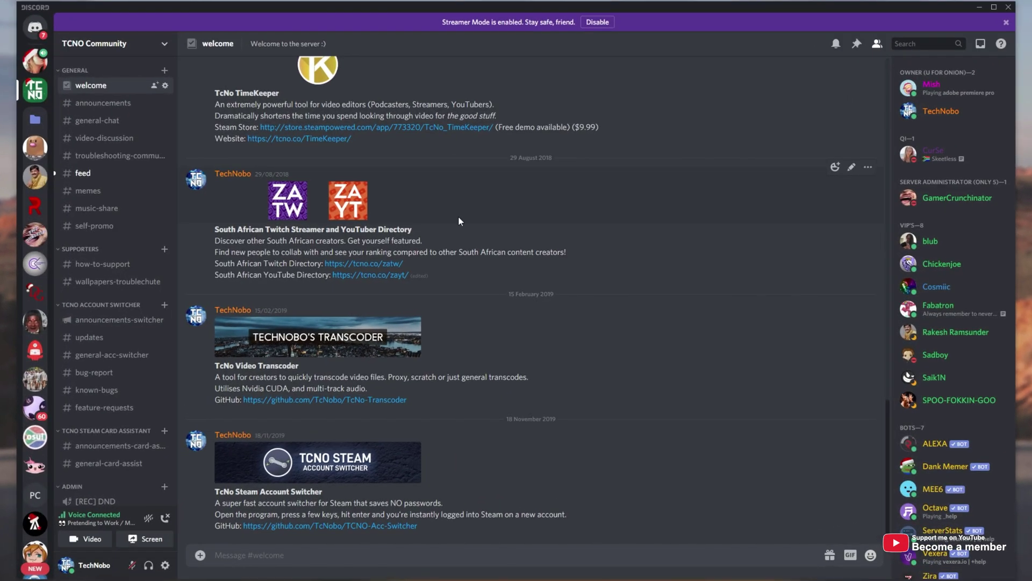
- Begin setting up Membership Screening in the TCNO Community server settings
{"action": "left_click", "coordinate": [129, 43]}
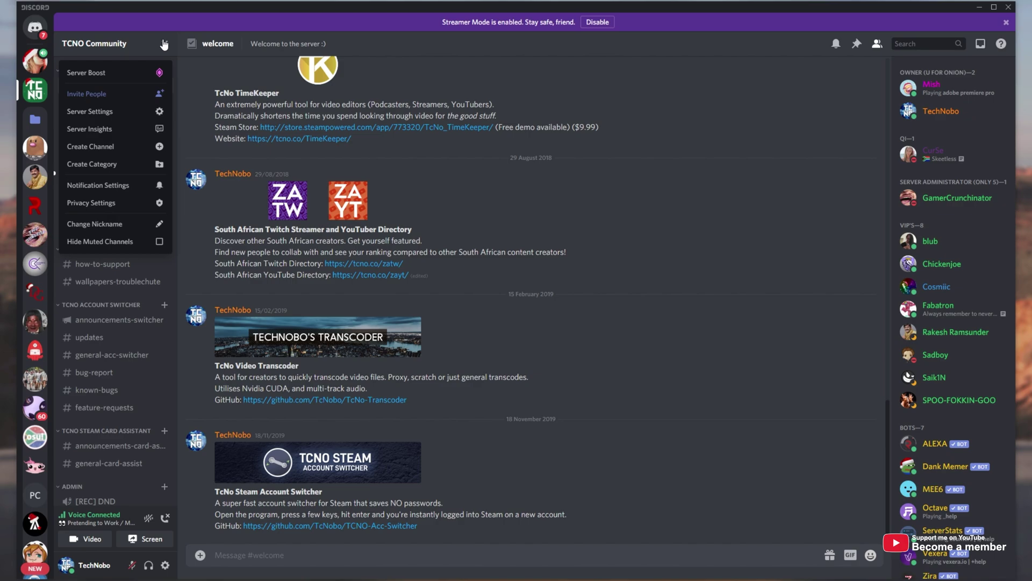
{"action": "left_click", "coordinate": [146, 117]}
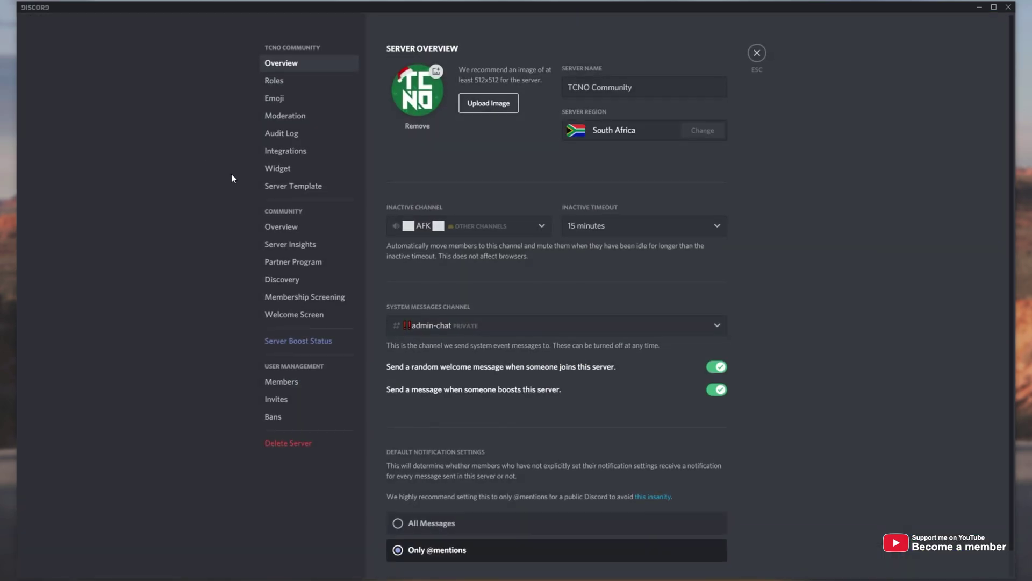
{"action": "left_click", "coordinate": [310, 298]}
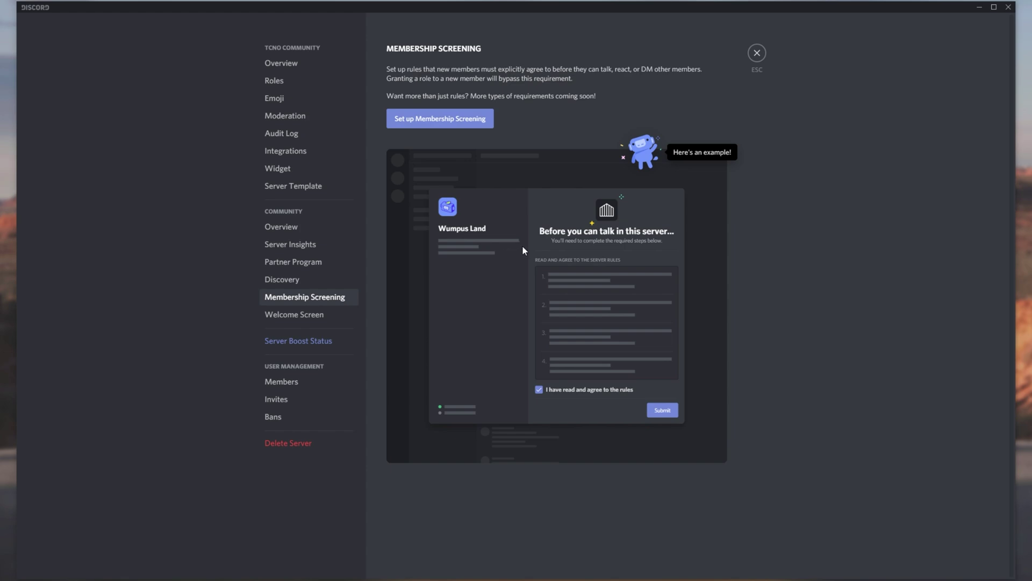
{"action": "left_click", "coordinate": [426, 125]}
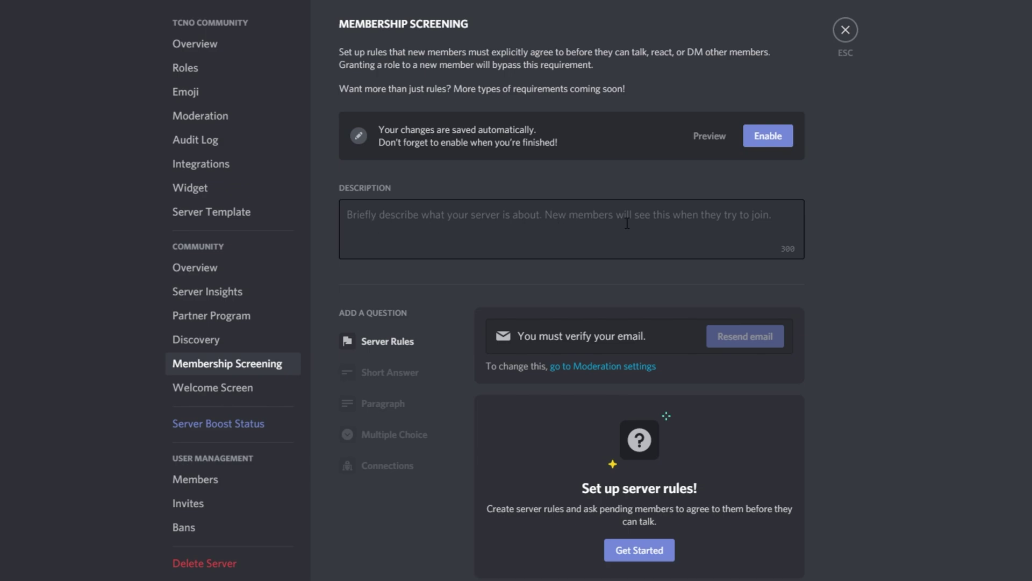
- Enter "Announcements and Discussions on TechNobo/TroubleChute videos & software" as the screening description
{"action": "left_click", "coordinate": [751, 217]}
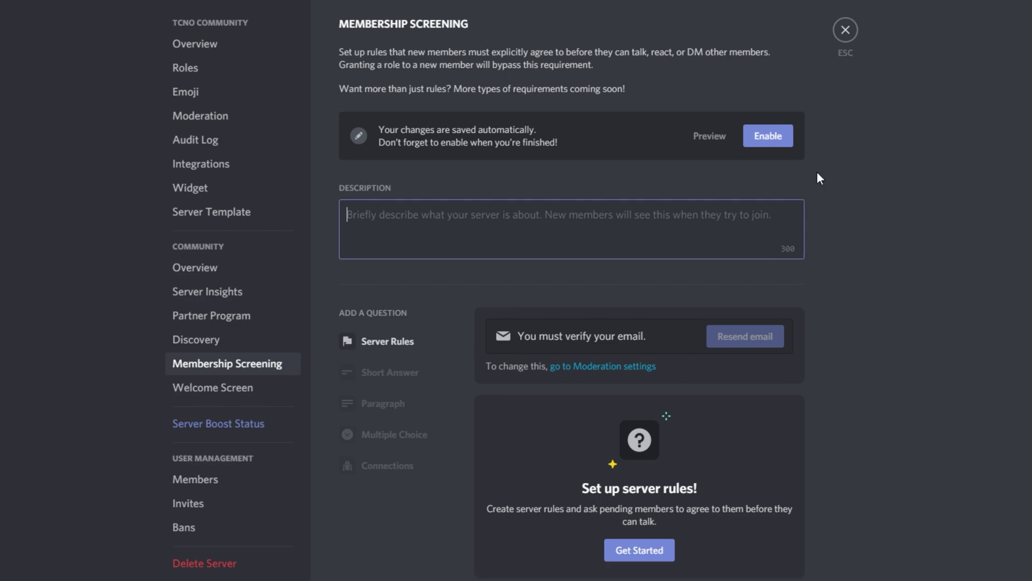
{"action": "type", "text": "Announcements and Disc"}
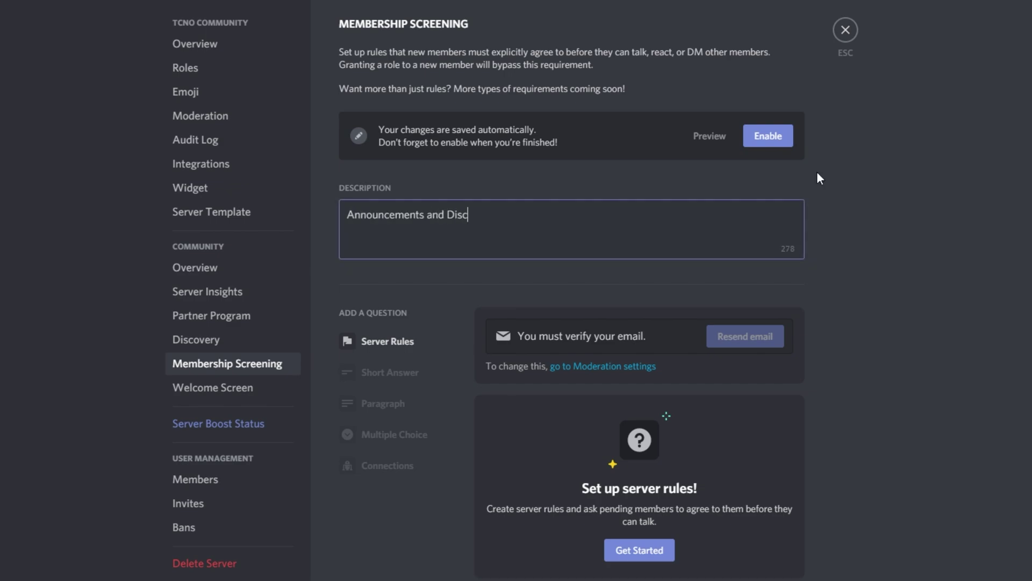
{"action": "type", "text": "ussions on TechNobo/"}
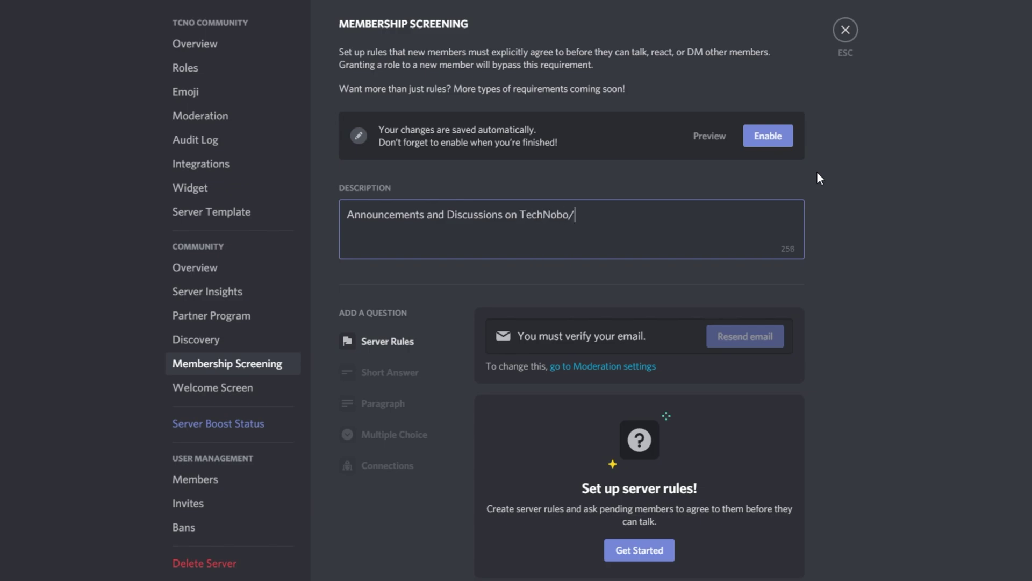
{"action": "type", "text": "TroubleChute videos & Soft"}
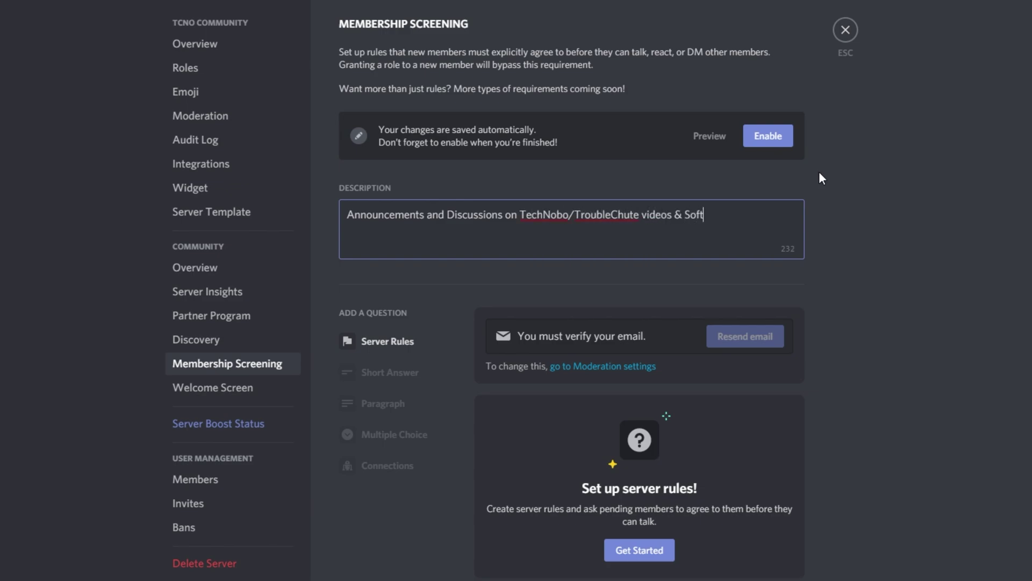
{"action": "key", "text": "ctrl+BackSpace"}
{"action": "type", "text": "software"}
{"action": "left_click", "coordinate": [467, 327]}
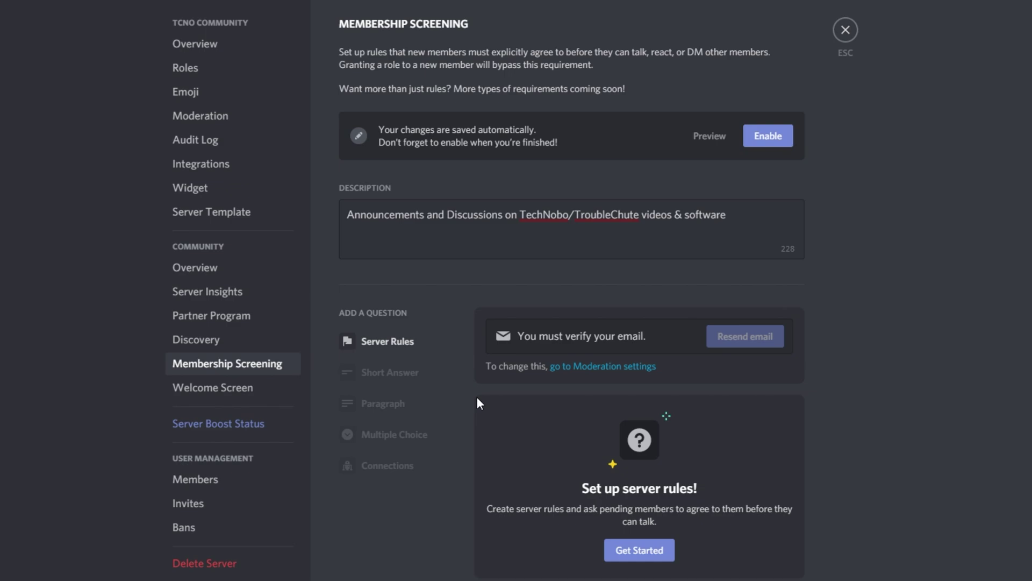
- Add server rules "No spam" and "Don't ask for 1-on-1 support. This is not a Tech Support community. You may discuss with other members though."
{"action": "left_click", "coordinate": [398, 353]}
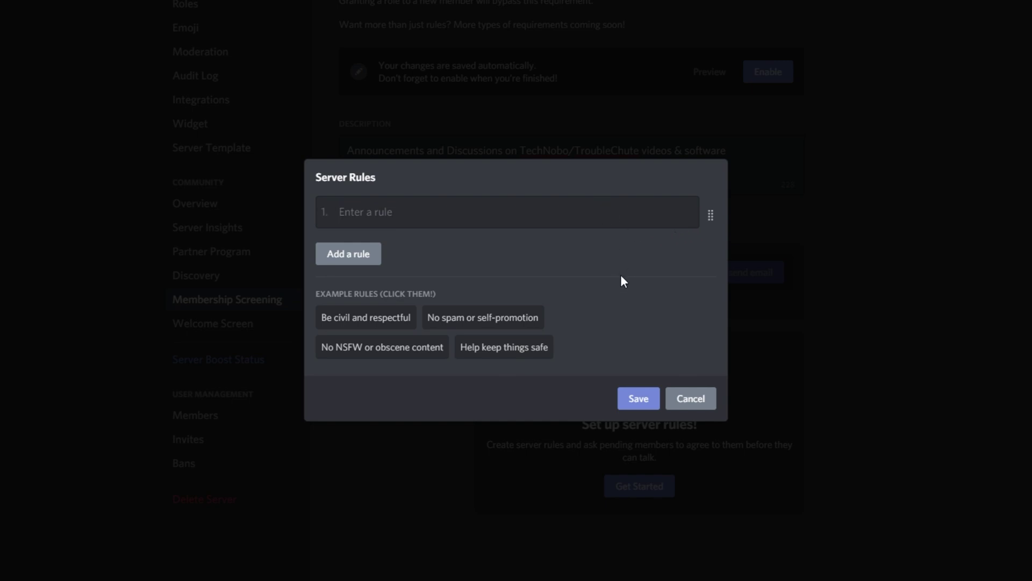
{"action": "type", "text": "No spam"}
{"action": "left_click", "coordinate": [360, 254]}
{"action": "type", "text": "Don't ask for 1-on-1 support. This is not a Tech Support community. You may discuss with other members though."}
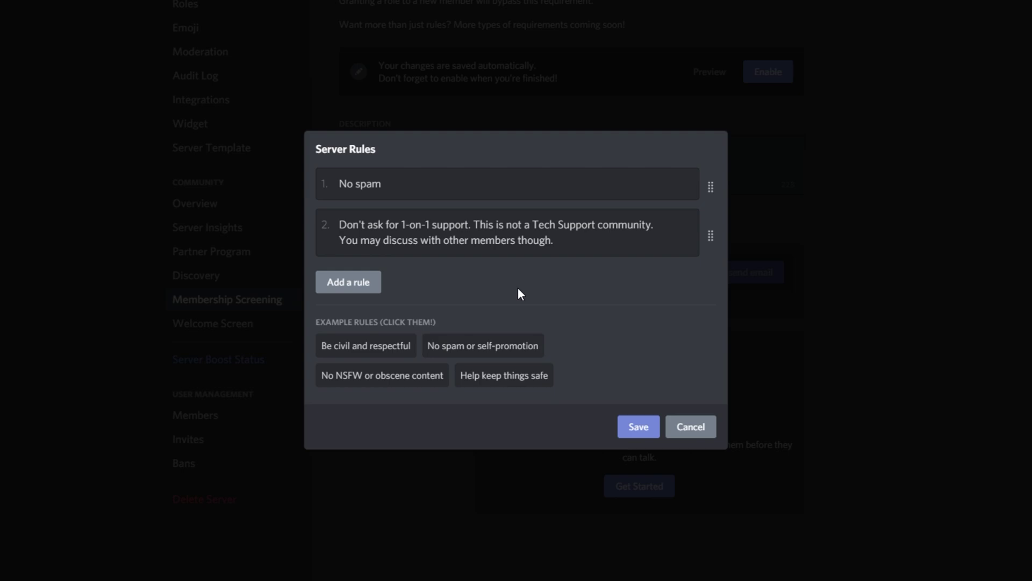
- Add the example rules "Be civil and respectful", "No spam or self-promotion" and "Help keep things safe"
{"action": "left_click", "coordinate": [366, 350]}
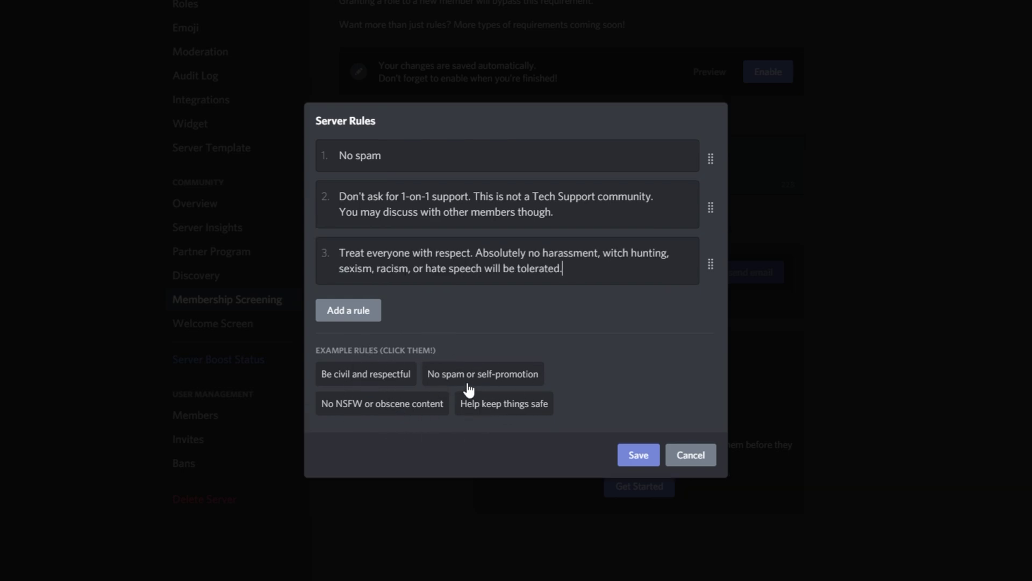
{"action": "left_click", "coordinate": [465, 383]}
{"action": "left_click", "coordinate": [548, 440]}
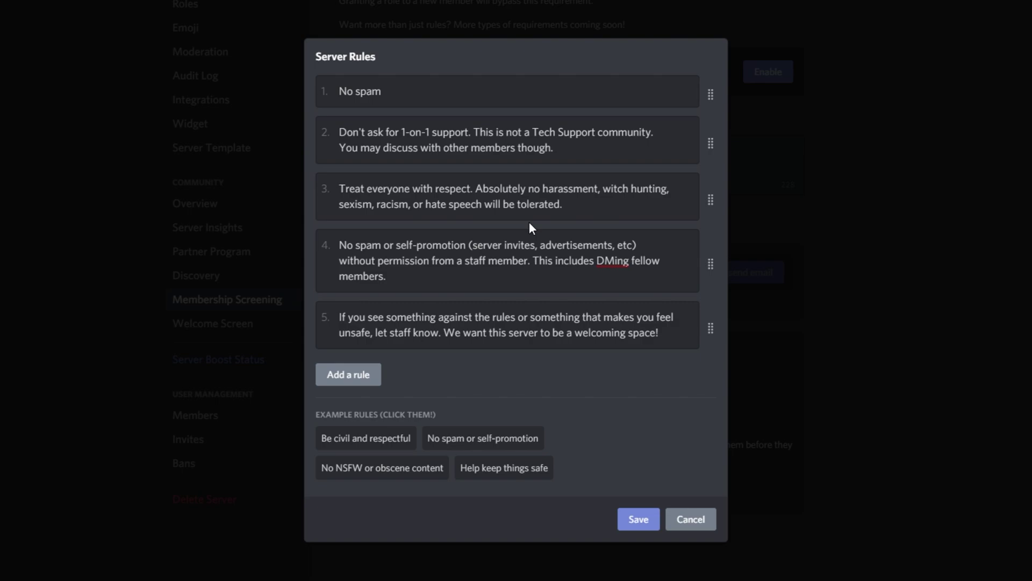
- Append "This is allowed in #self-promotion" to the self-promotion rule and save the server rules
{"action": "left_click", "coordinate": [444, 230]}
{"action": "type", "text": "This is allowed in #self-promotion"}
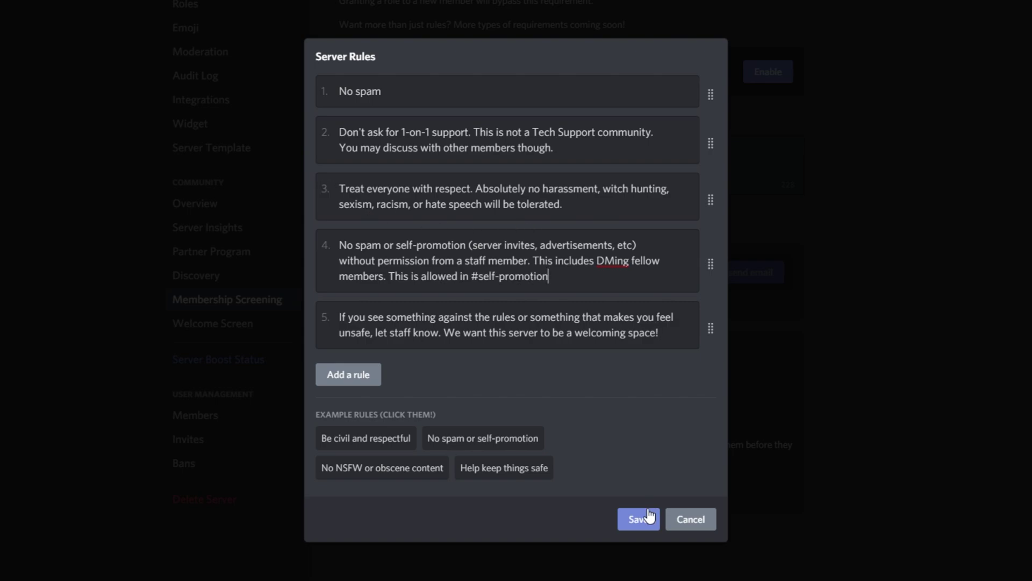
{"action": "left_click", "coordinate": [650, 518]}
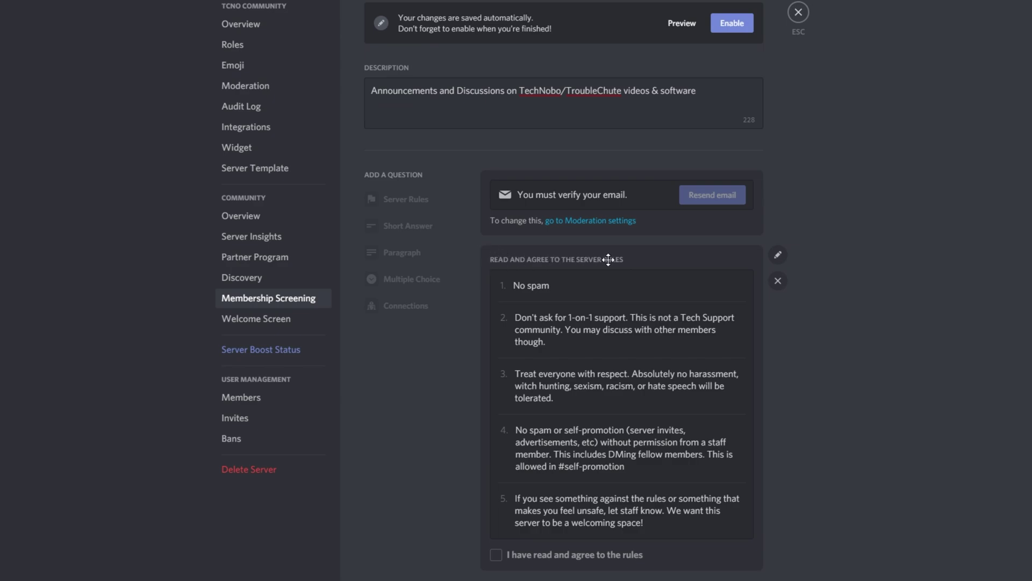
- Check the Moderation settings for email verification and enable Membership Screening
{"action": "left_click", "coordinate": [589, 221]}
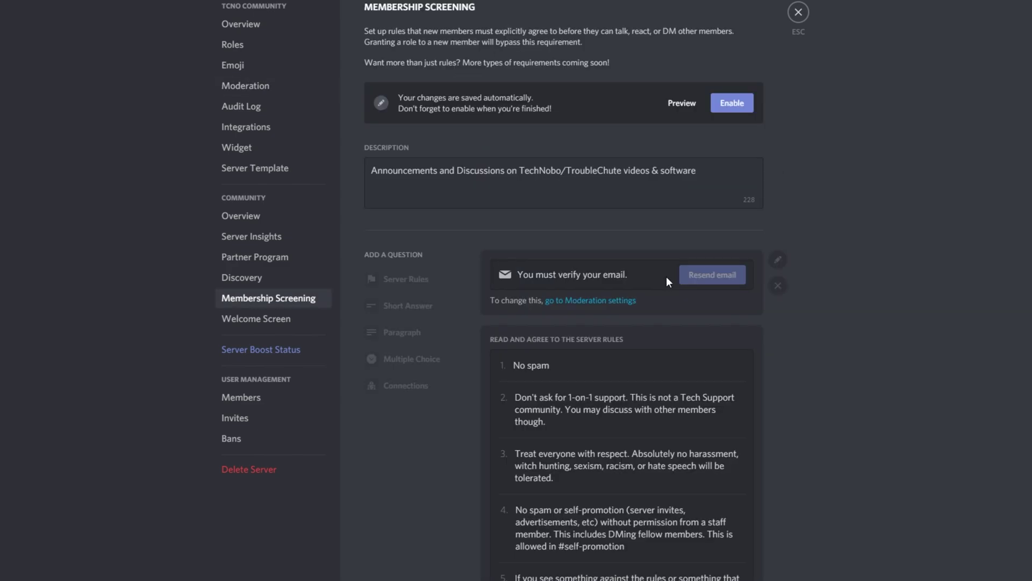
{"action": "scroll", "coordinate": [575, 440], "scroll_direction": "down", "scroll_amount": 2}
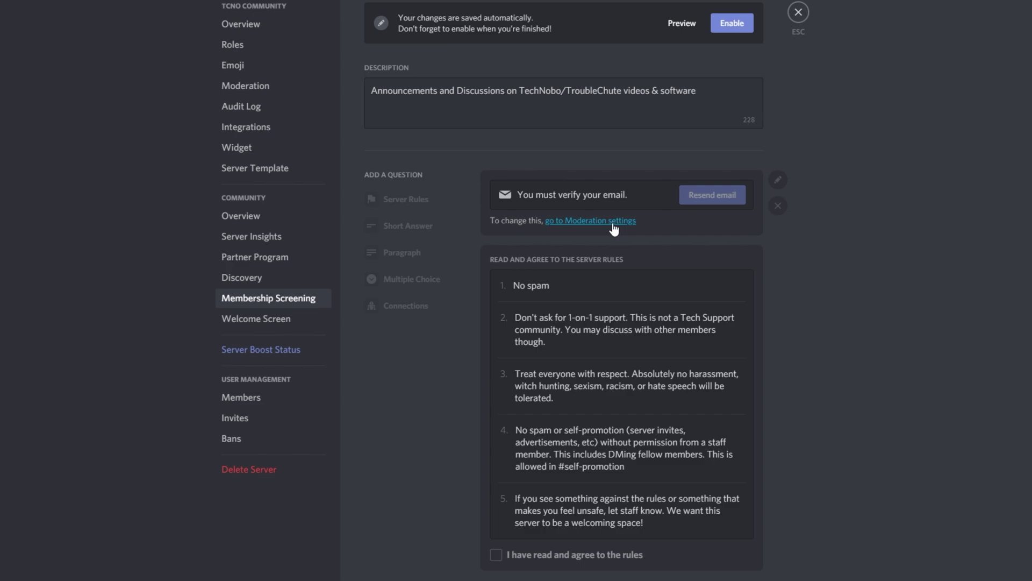
{"action": "scroll", "coordinate": [612, 232], "scroll_direction": "up", "scroll_amount": 2}
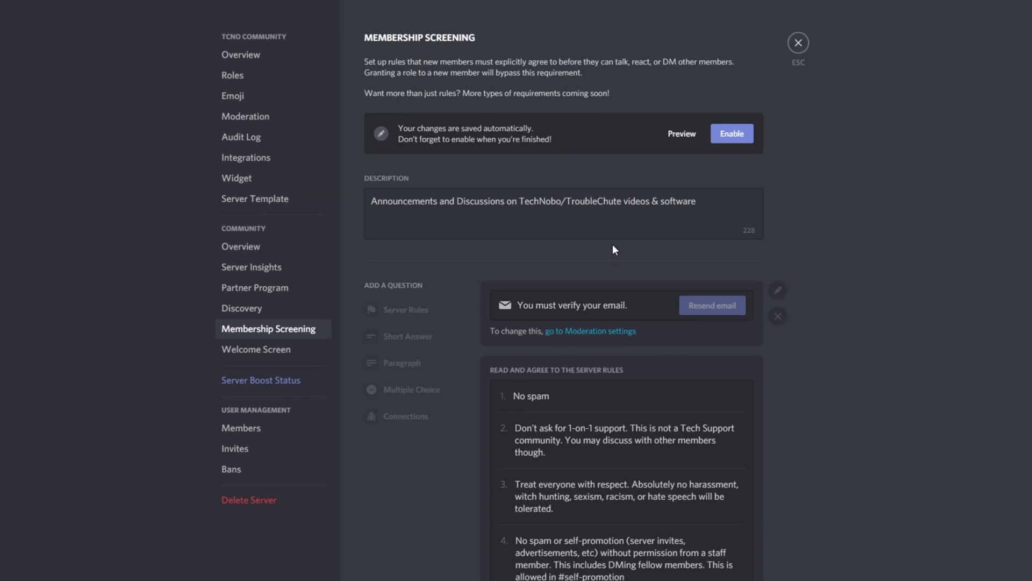
{"action": "left_click", "coordinate": [730, 141]}
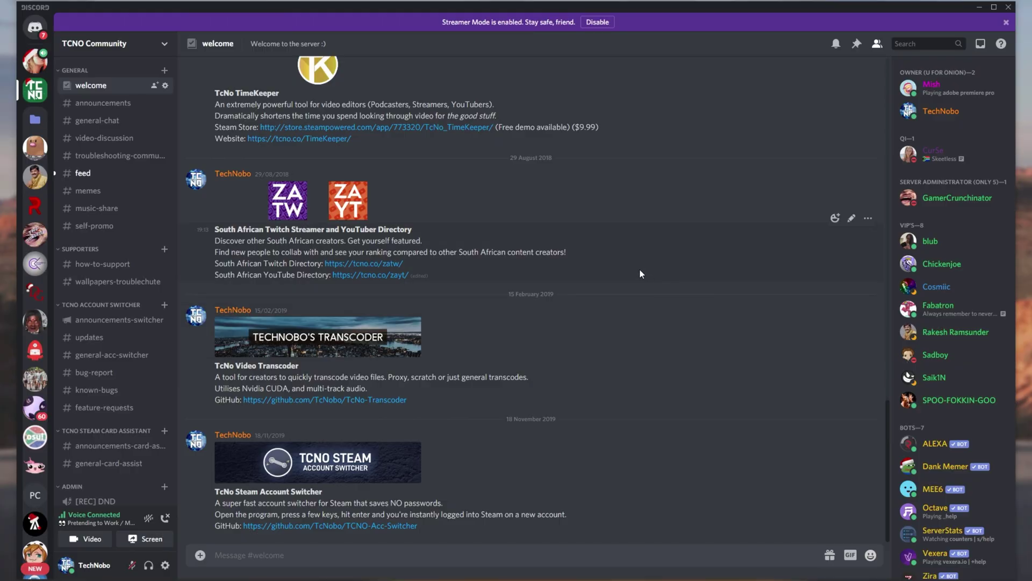
- Copy the server's invite link and use it to join the server from a second account in the incognito browser
{"action": "left_click", "coordinate": [157, 54]}
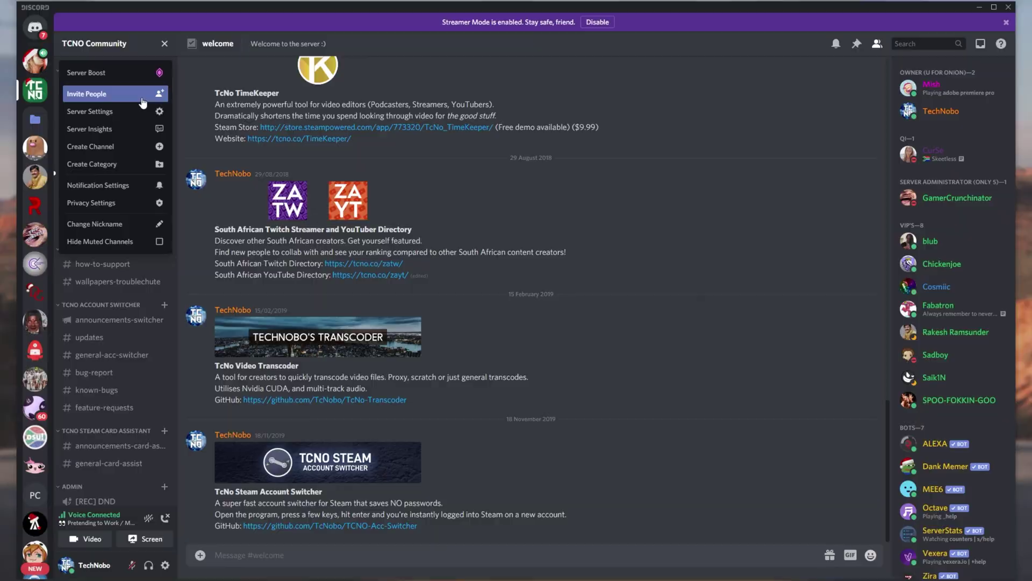
{"action": "left_click", "coordinate": [146, 94]}
{"action": "left_click", "coordinate": [597, 366]}
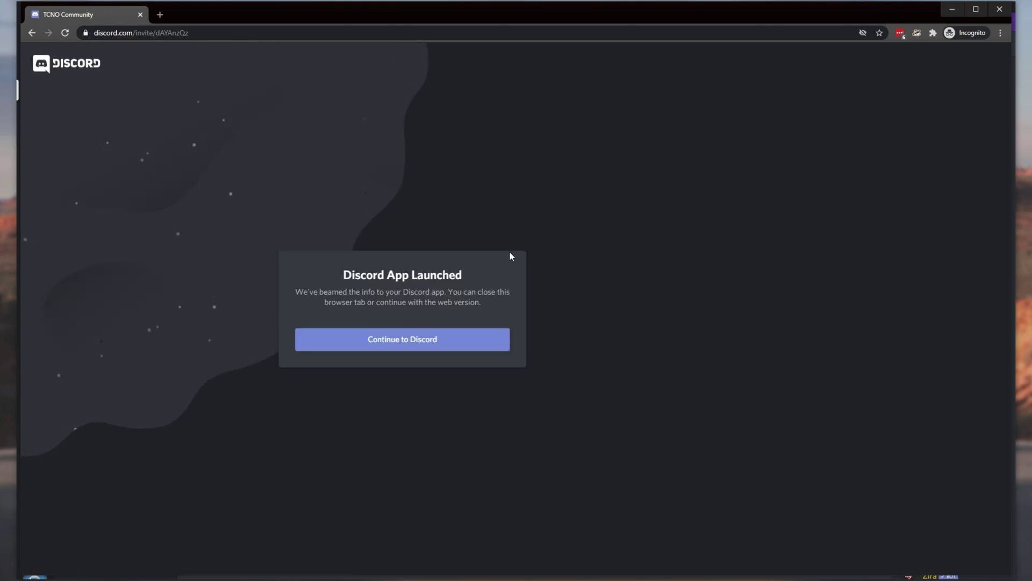
{"action": "left_click", "coordinate": [469, 339]}
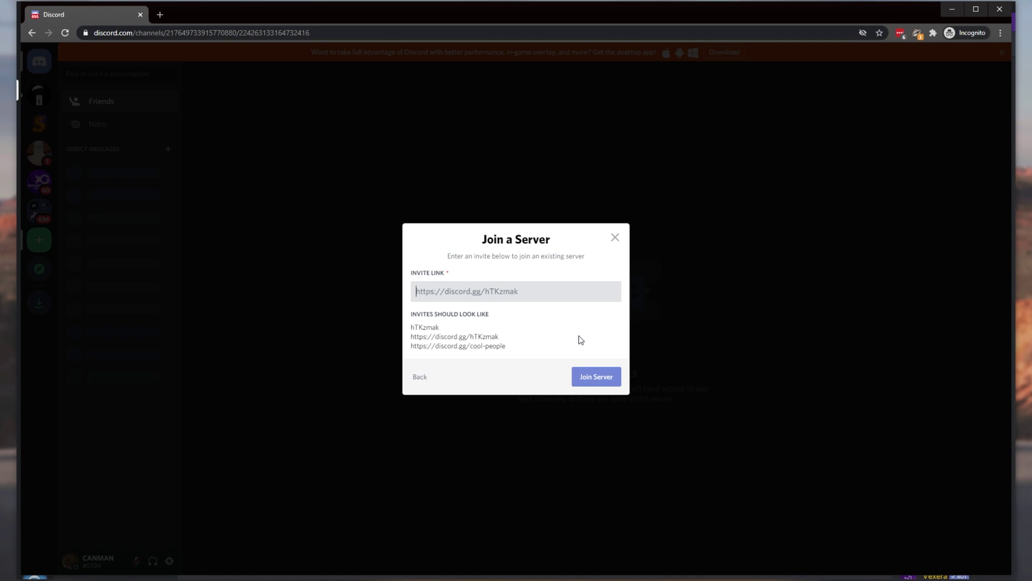
{"action": "key", "text": "ctrl+v"}
{"action": "key", "text": "Return"}
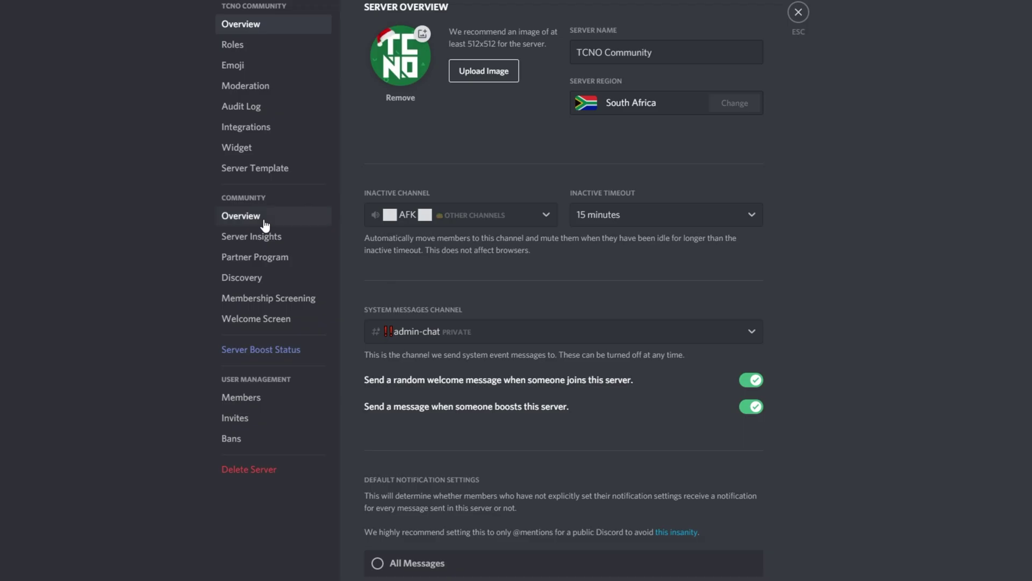
- Review the channel and language options in the server's Community overview and leave the settings
{"action": "left_click", "coordinate": [267, 220]}
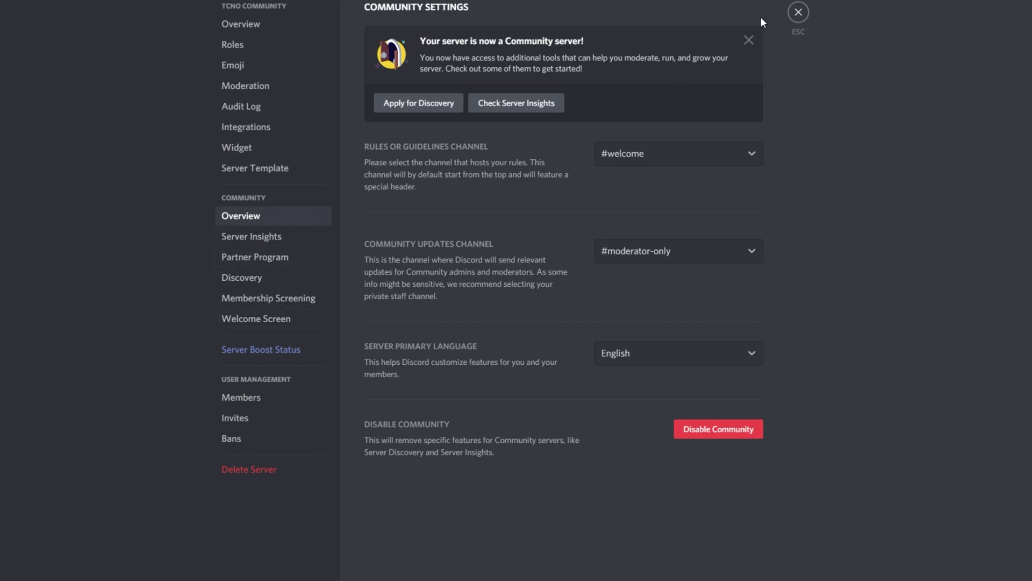
{"action": "key", "text": "Escape"}
{"action": "left_click", "coordinate": [640, 172]}
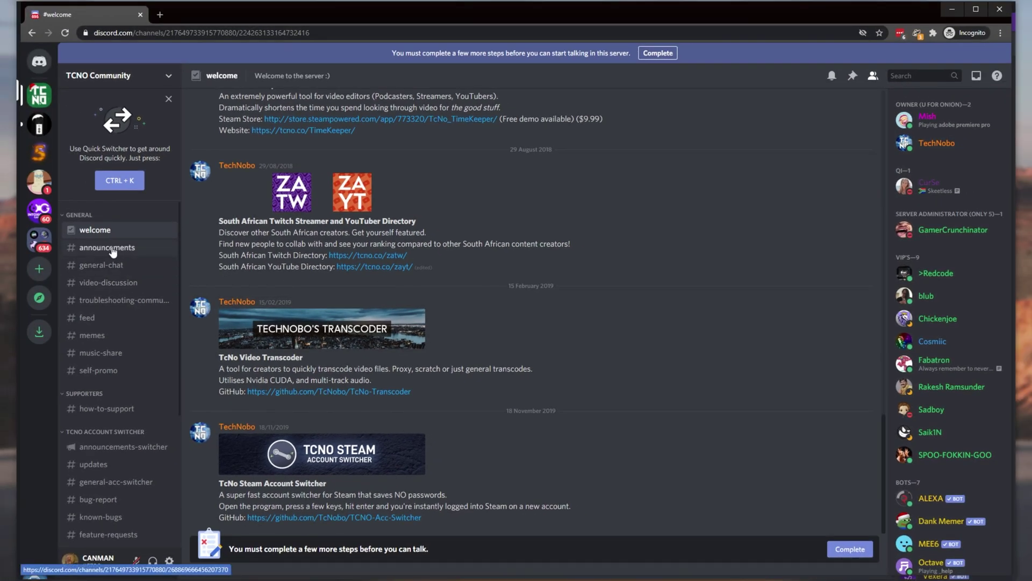
- Browse the server's text channels as the pending member in the browser, finishing in general-chat
{"action": "left_click", "coordinate": [47, 239]}
{"action": "left_click", "coordinate": [45, 261]}
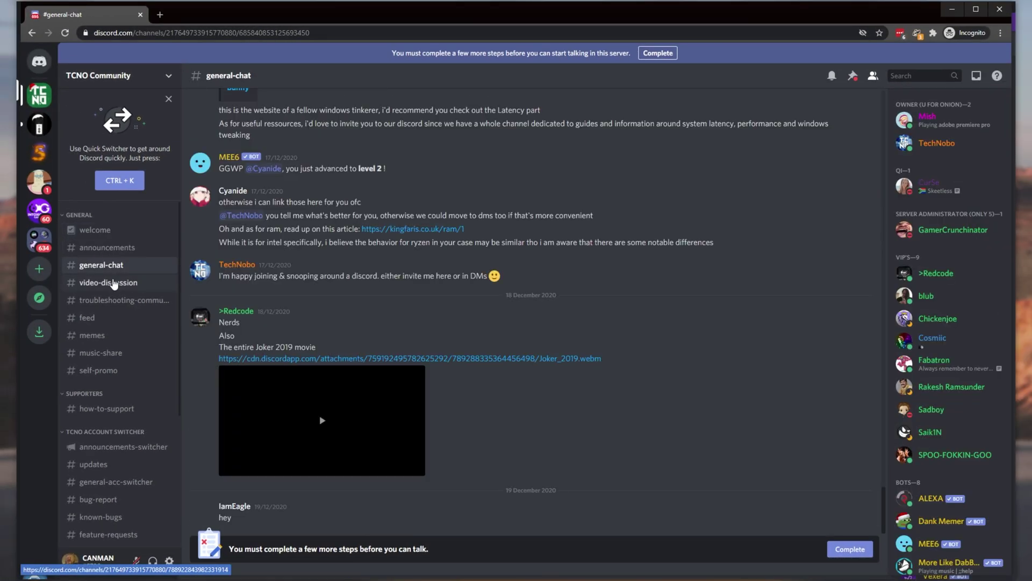
{"action": "left_click", "coordinate": [114, 283]}
{"action": "left_click", "coordinate": [110, 266]}
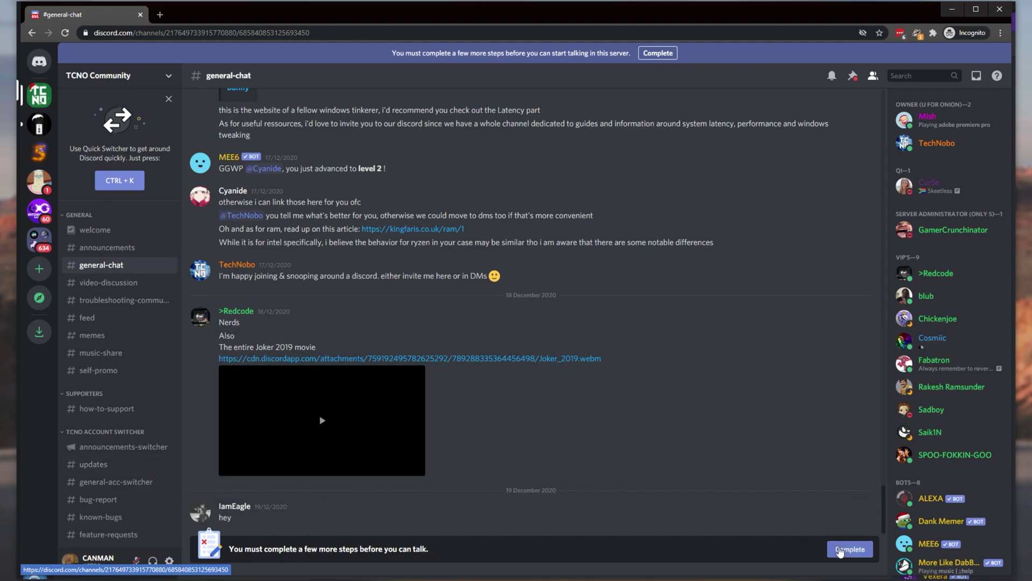
- Complete the membership screening from general-chat by agreeing to the server rules and submitting the form
{"action": "left_click", "coordinate": [831, 554]}
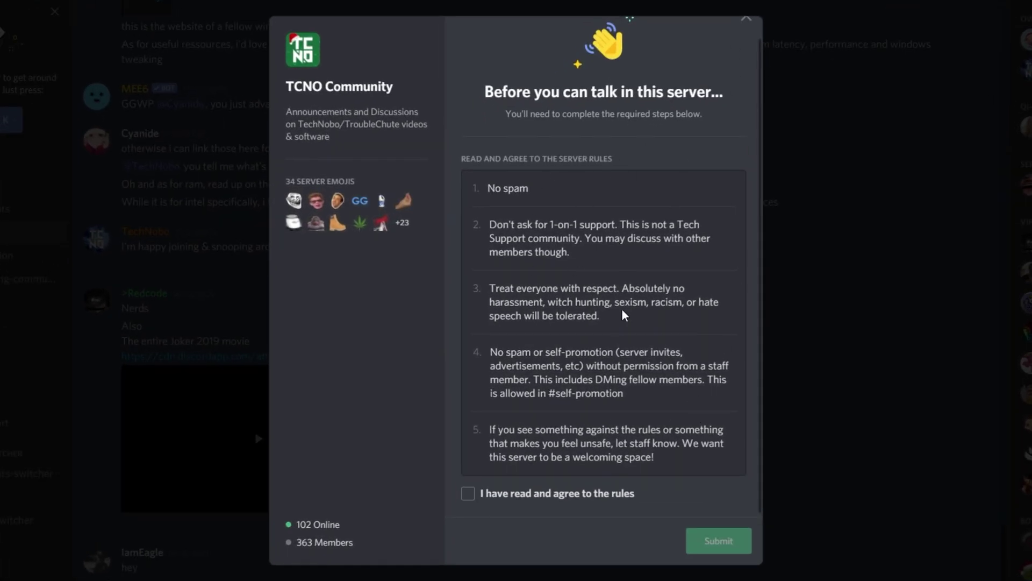
{"action": "scroll", "coordinate": [623, 314], "scroll_direction": "up", "scroll_amount": 1}
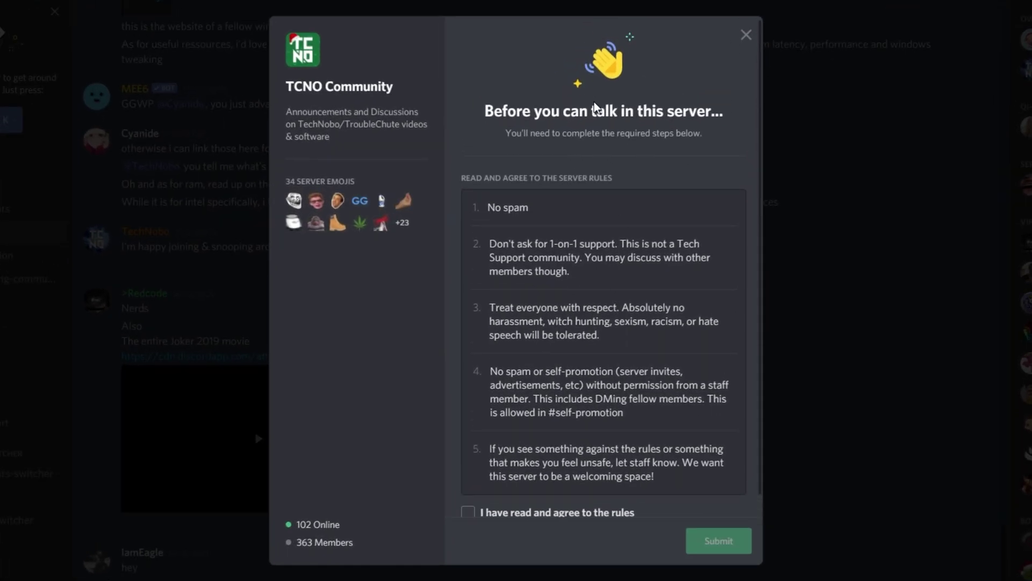
{"action": "scroll", "coordinate": [659, 197], "scroll_direction": "down", "scroll_amount": 1}
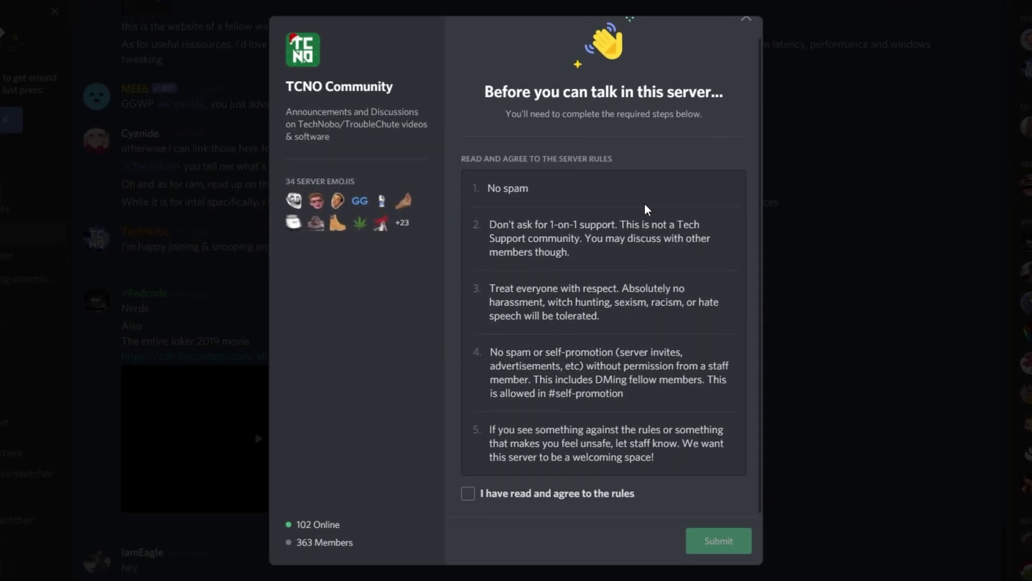
{"action": "left_click", "coordinate": [535, 493]}
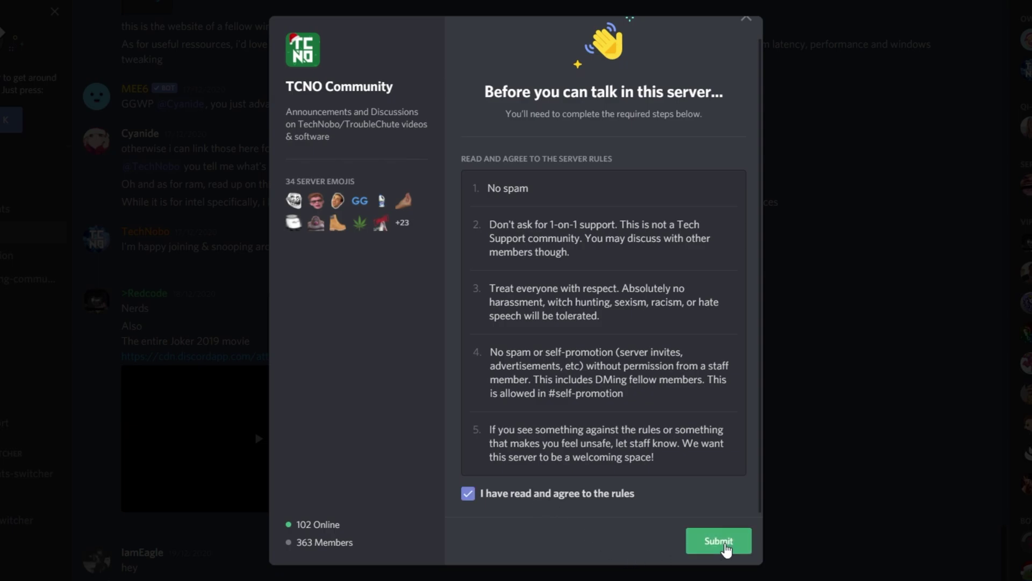
{"action": "left_click", "coordinate": [719, 541]}
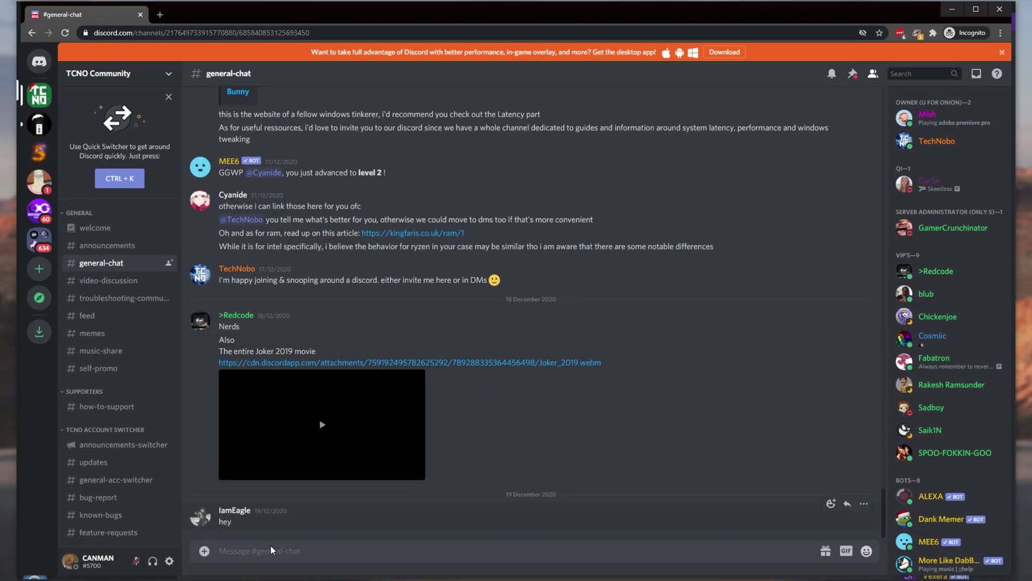
- Check the general-chat message box and compare the new member's profile card with those of other online members for assigned roles
{"action": "left_click", "coordinate": [270, 550]}
{"action": "scroll", "coordinate": [920, 344], "scroll_direction": "down", "scroll_amount": 10}
{"action": "left_click", "coordinate": [919, 344]}
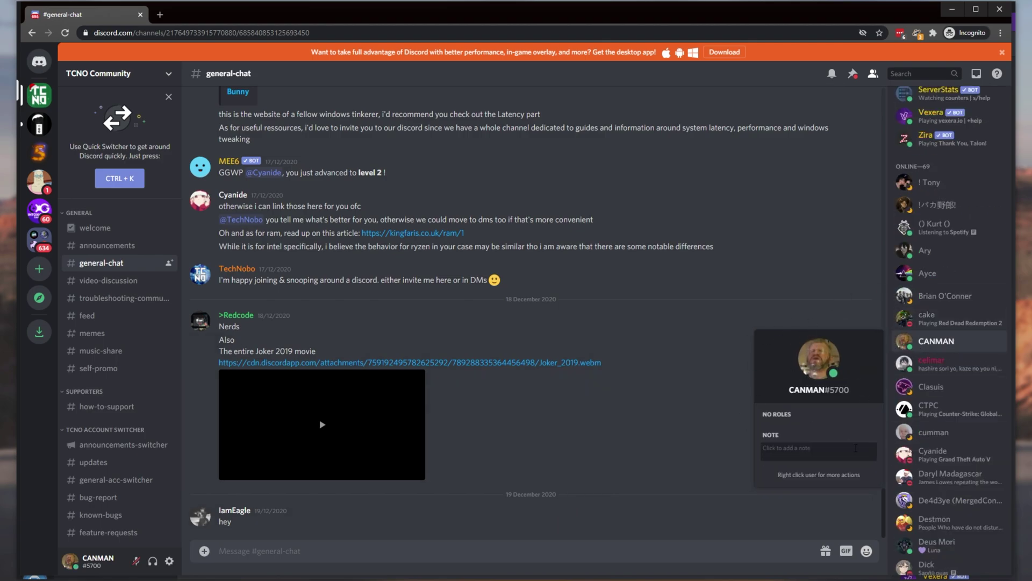
{"action": "left_click", "coordinate": [943, 323]}
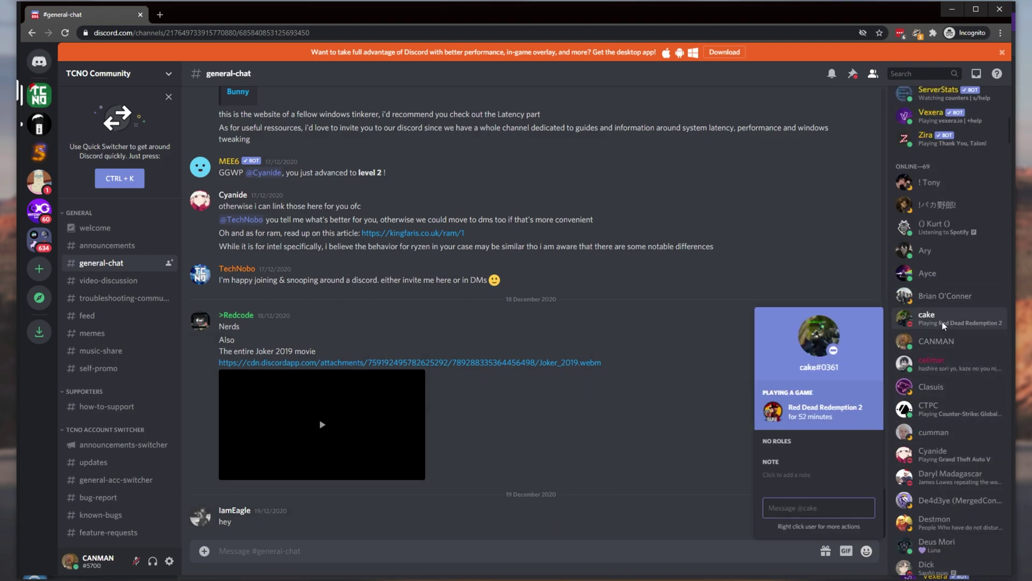
{"action": "left_click", "coordinate": [946, 295]}
{"action": "left_click", "coordinate": [949, 341]}
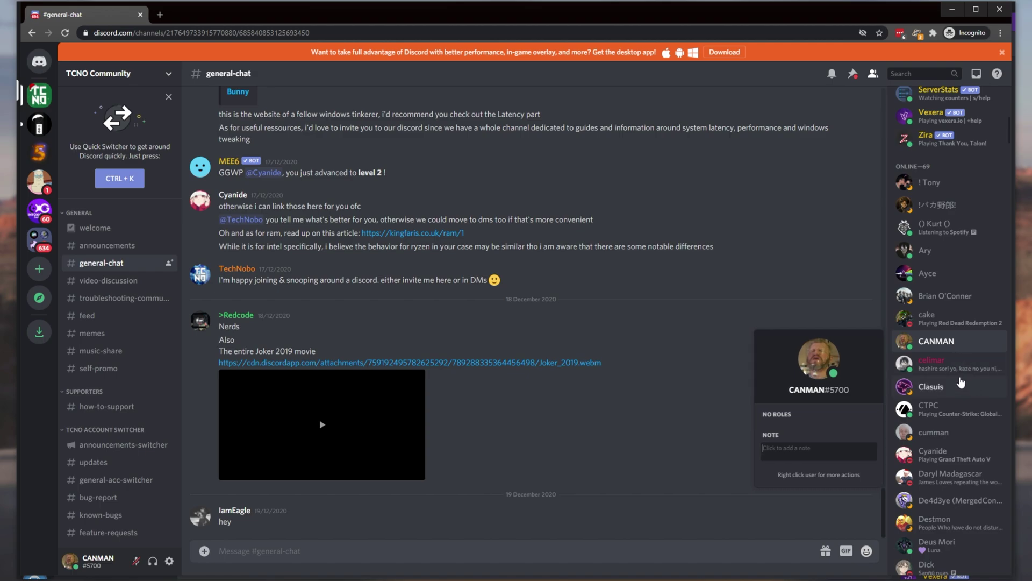
- Close the second account's browser window and review the Membership Screening rules in the Discord desktop app's server settings
{"action": "left_click", "coordinate": [814, 280]}
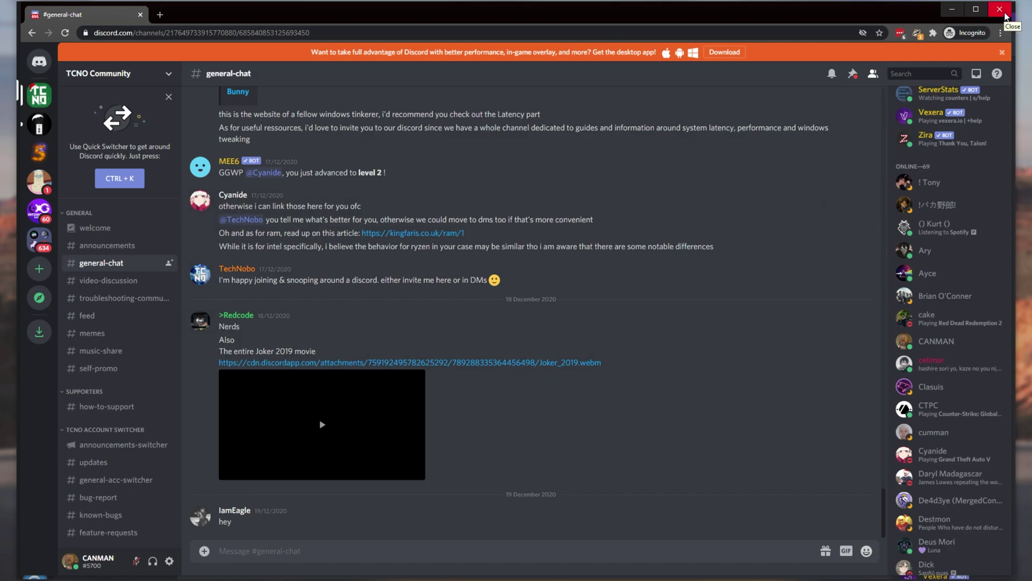
{"action": "left_click", "coordinate": [1004, 16]}
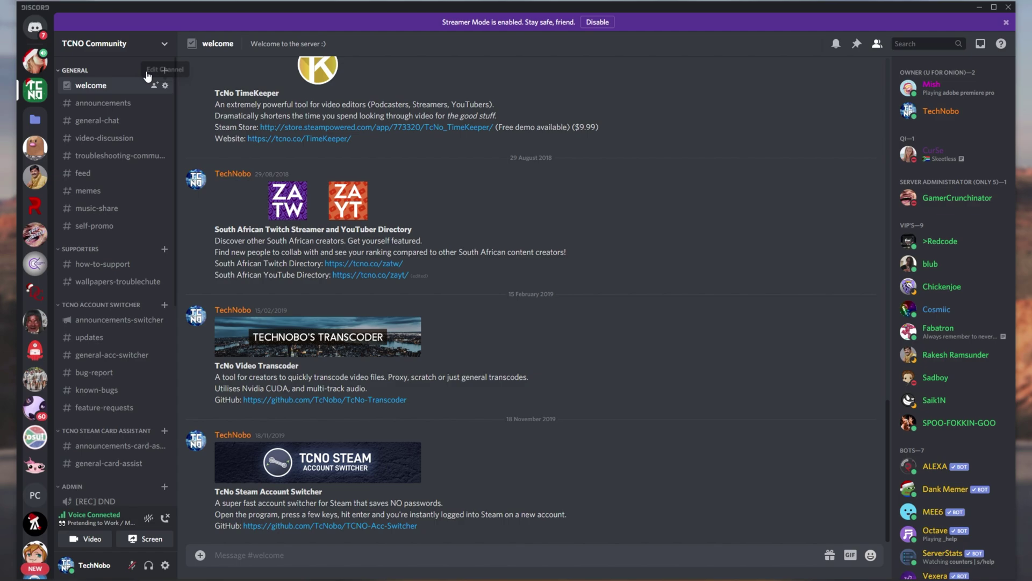
{"action": "left_click", "coordinate": [129, 43]}
{"action": "left_click", "coordinate": [124, 108]}
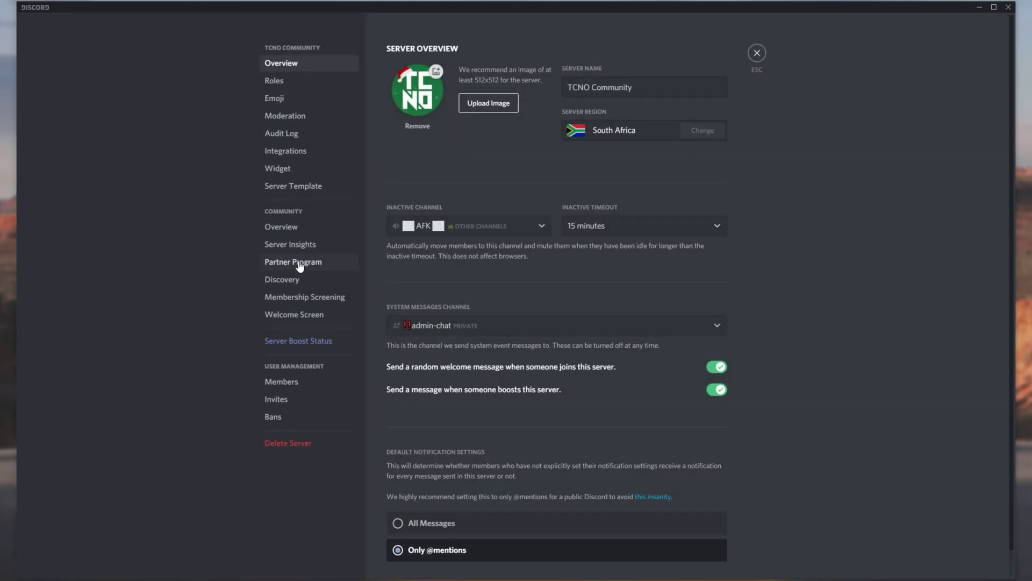
{"action": "left_click", "coordinate": [329, 301]}
{"action": "scroll", "coordinate": [578, 386], "scroll_direction": "down", "scroll_amount": 2}
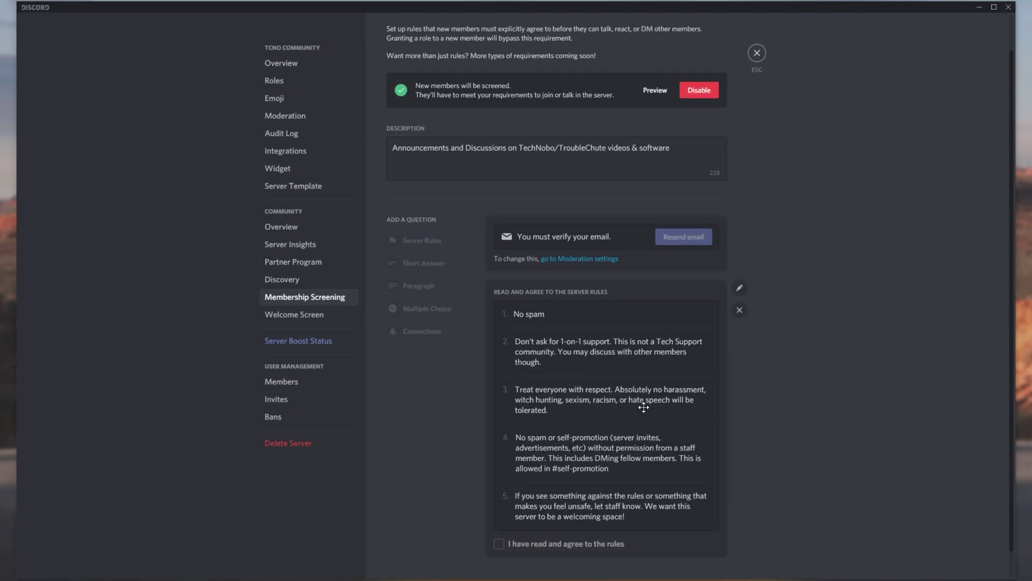
{"action": "left_click", "coordinate": [740, 262]}
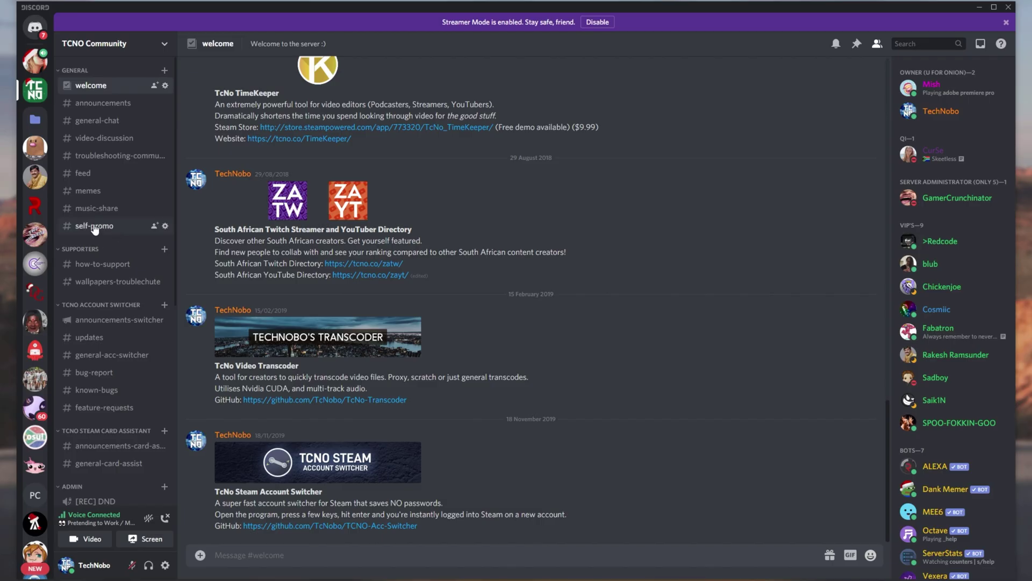
- Shorten the channel reference in the fourth Membership Screening rule to #self-promo and save the server rules
{"action": "left_click", "coordinate": [150, 45]}
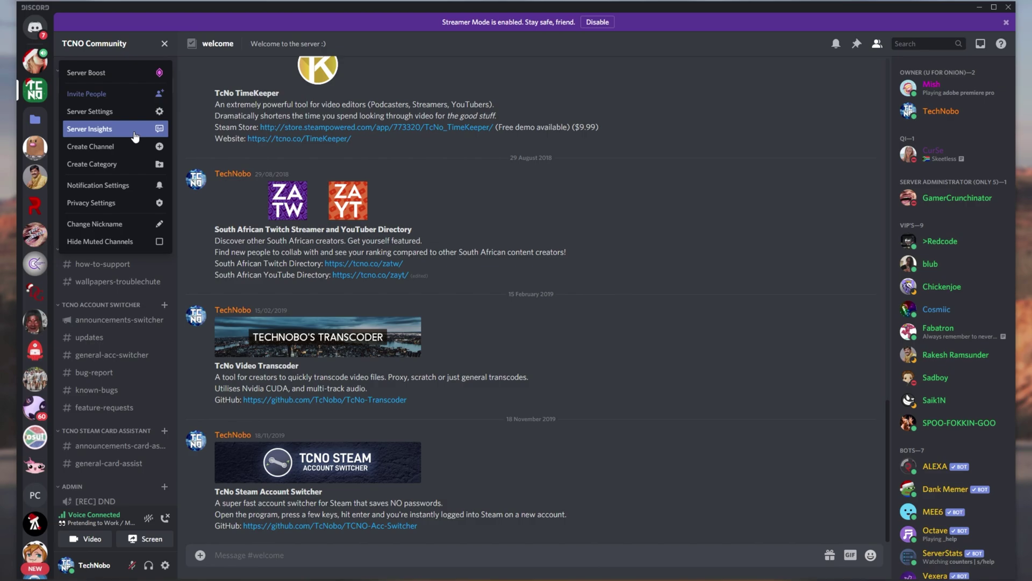
{"action": "left_click", "coordinate": [89, 112]}
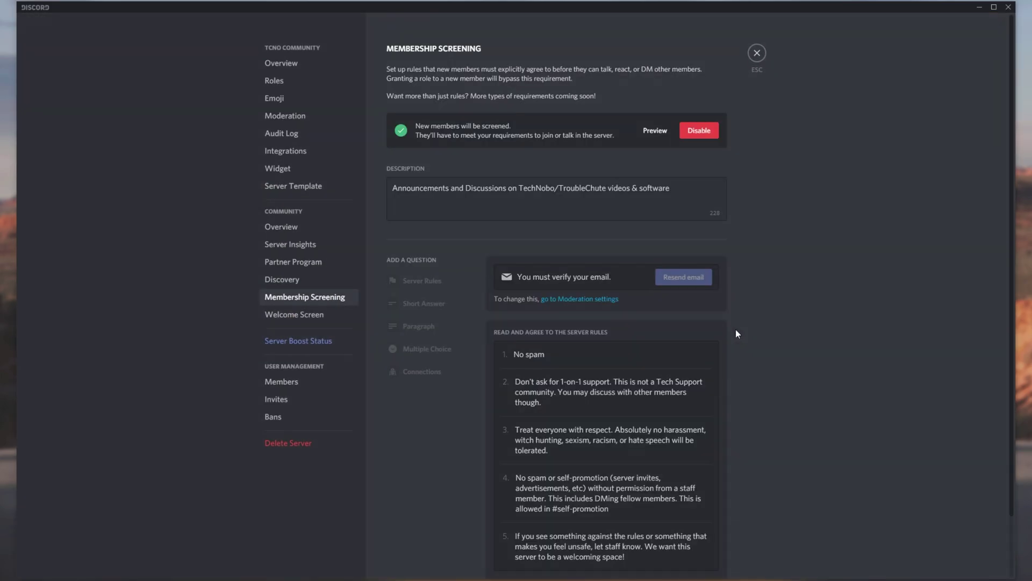
{"action": "left_click", "coordinate": [737, 327]}
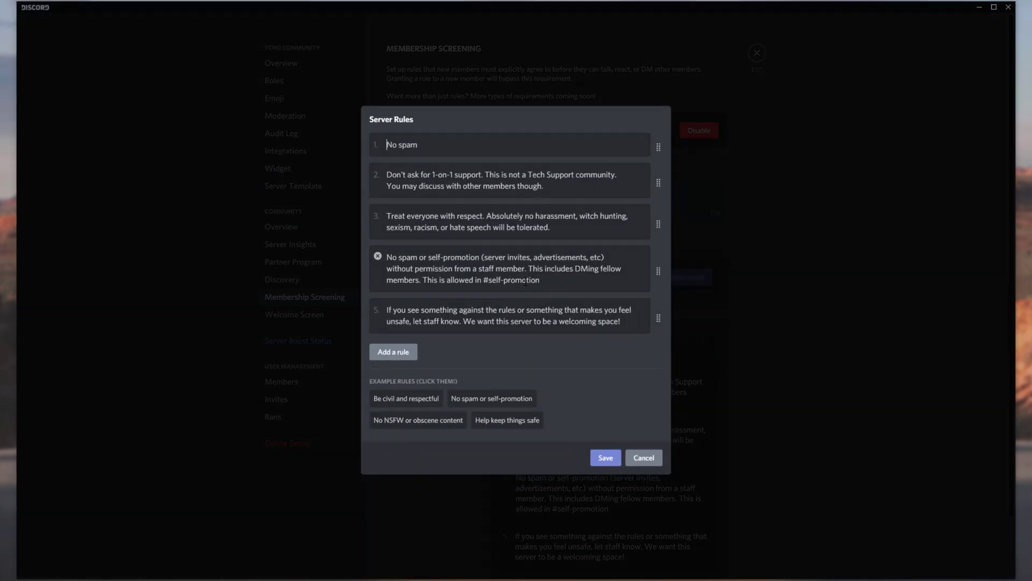
{"action": "left_click_drag", "start_coordinate": [540, 280], "coordinate": [526, 280]}
{"action": "key", "text": "BackSpace"}
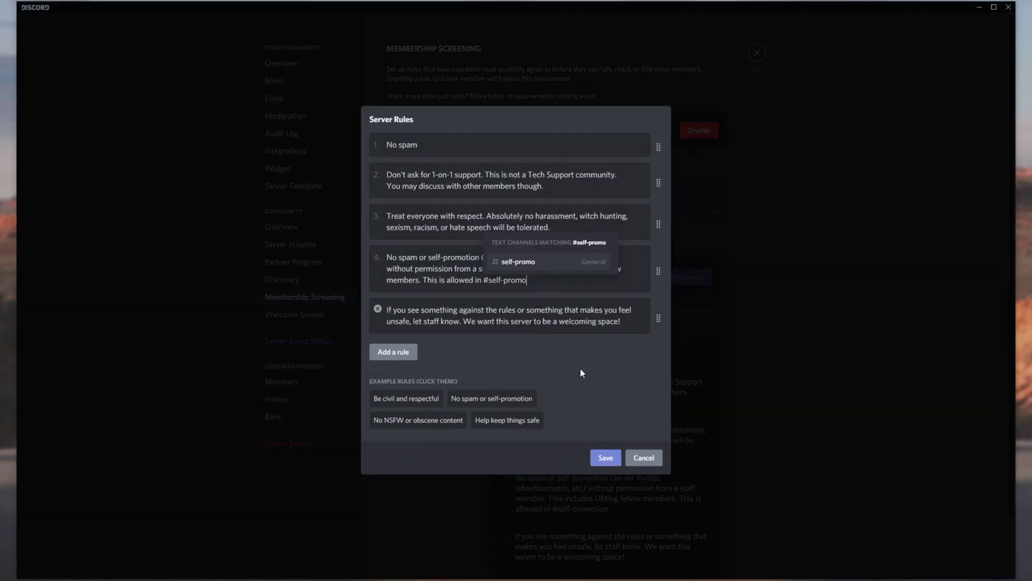
{"action": "left_click", "coordinate": [603, 457]}
- Check the updated server rules list, leave the server settings and minimize Discord
{"action": "scroll", "coordinate": [839, 424], "scroll_direction": "down", "scroll_amount": 2}
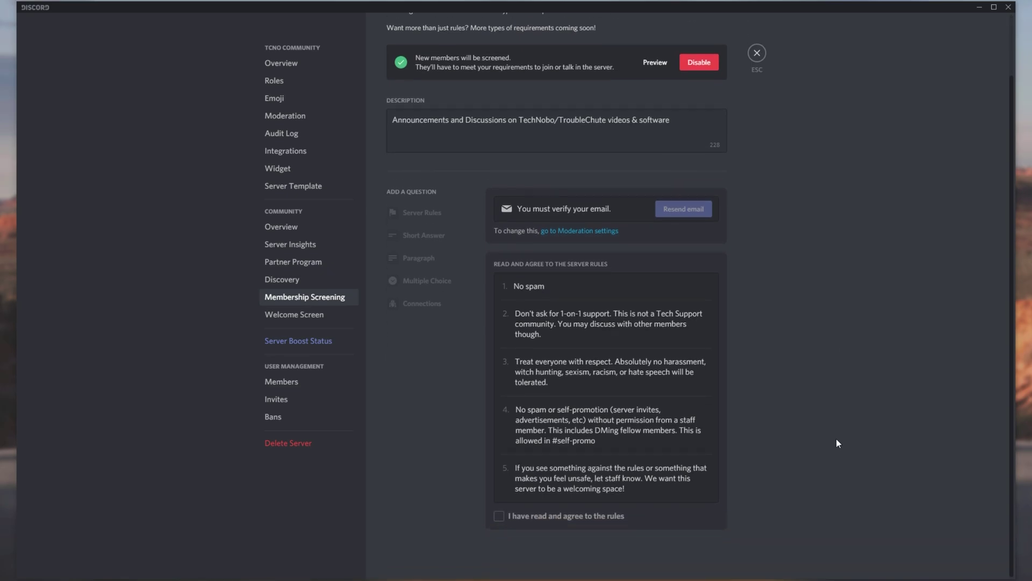
{"action": "scroll", "coordinate": [836, 443], "scroll_direction": "up", "scroll_amount": 2}
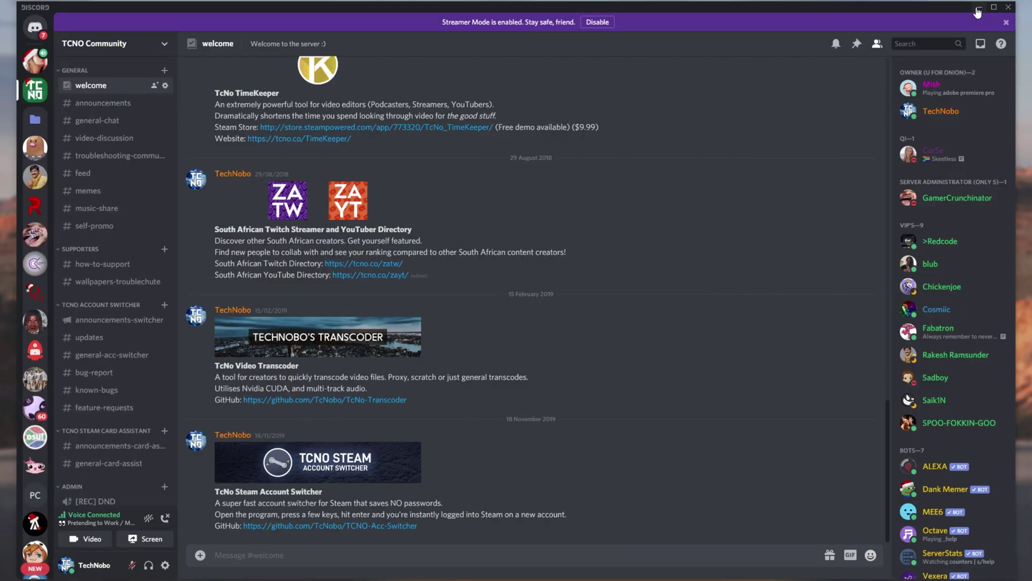
{"action": "left_click", "coordinate": [979, 7]}
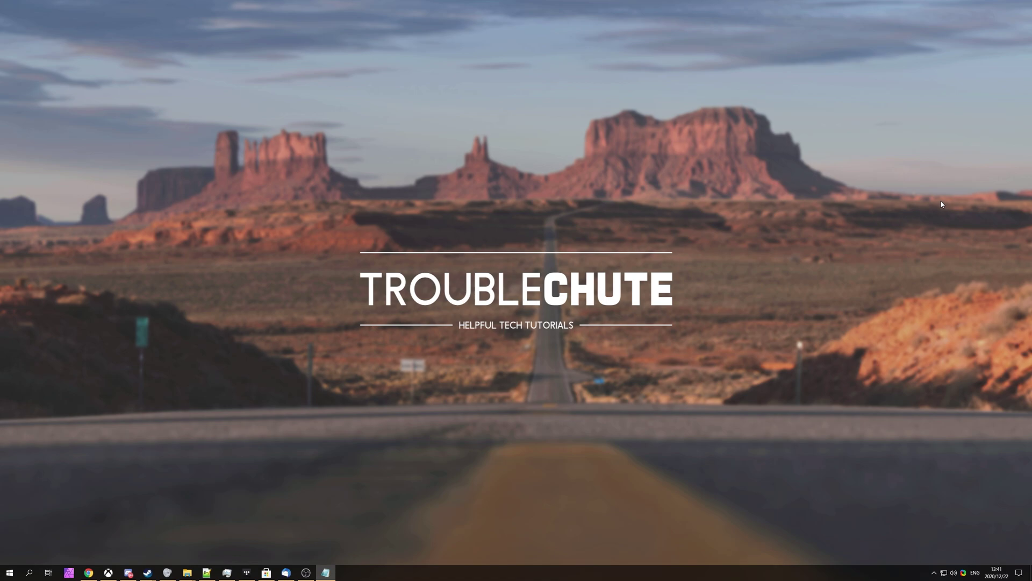